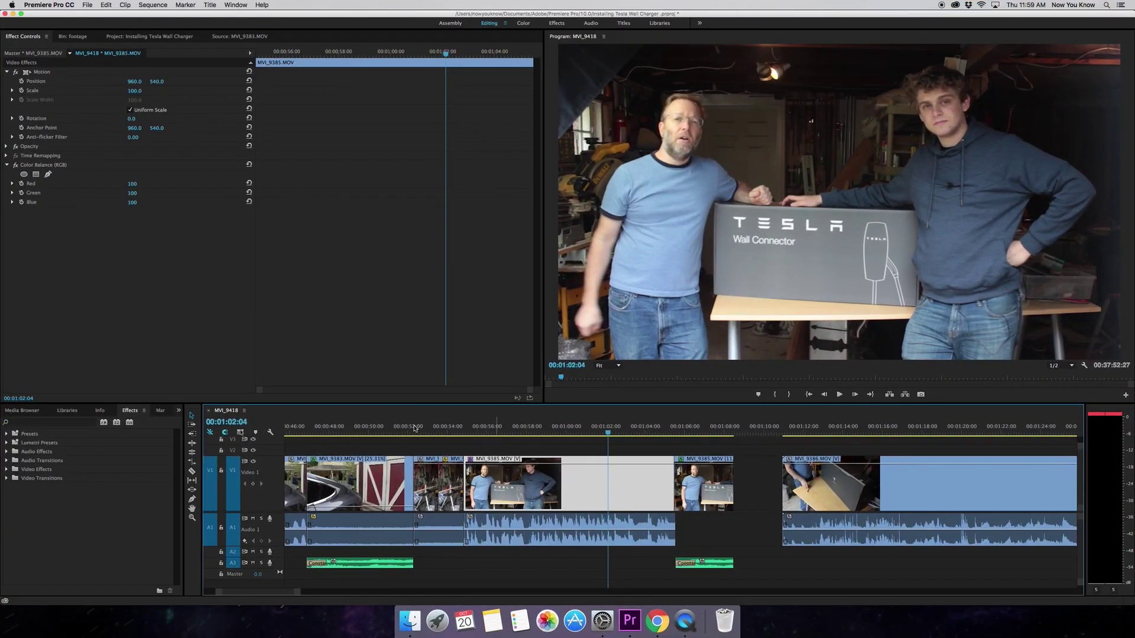
Step: Scrub back to 00:00:46:20 and play through the car-and-barn clip's change to black and white
key("space")
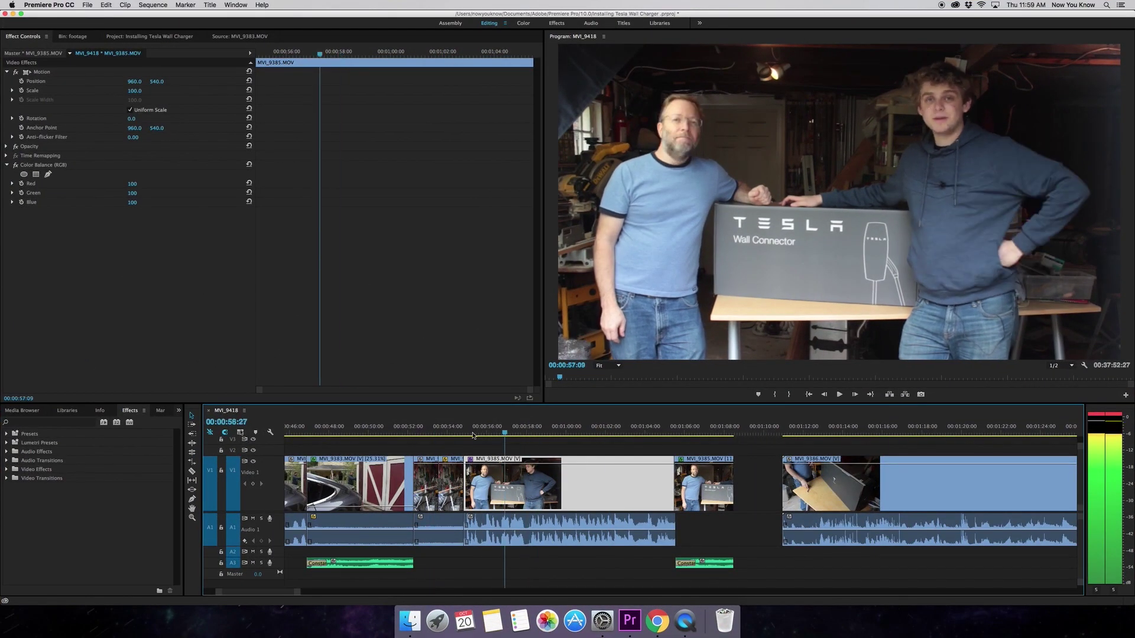
left_click_drag(473, 436, 310, 436)
scroll(591, 484, "left", 10)
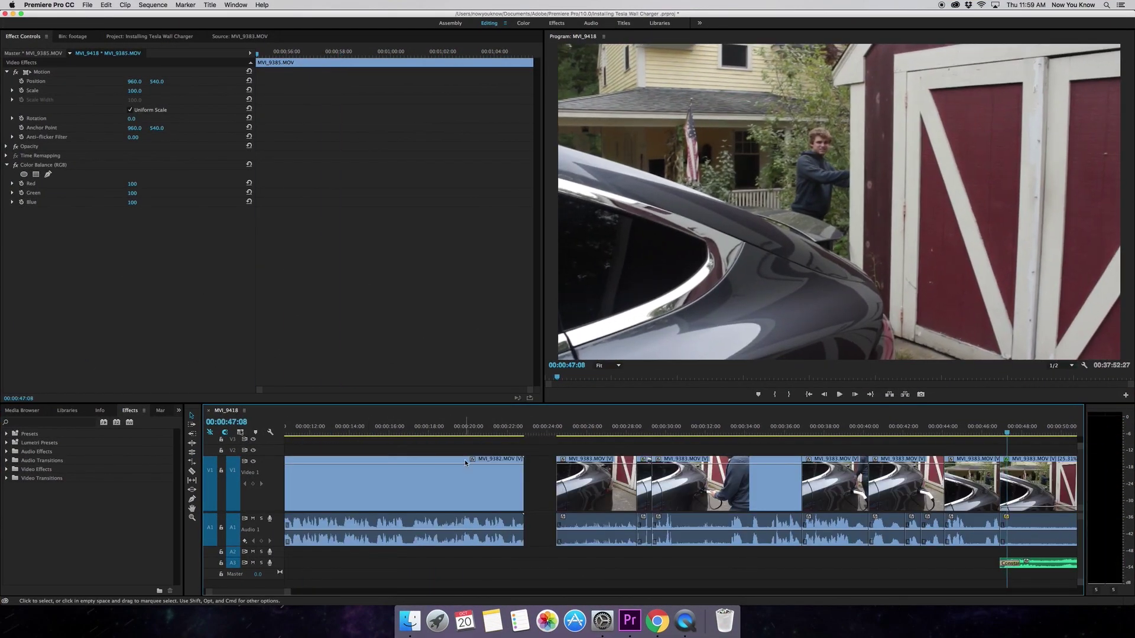
scroll(713, 512, "right", 8)
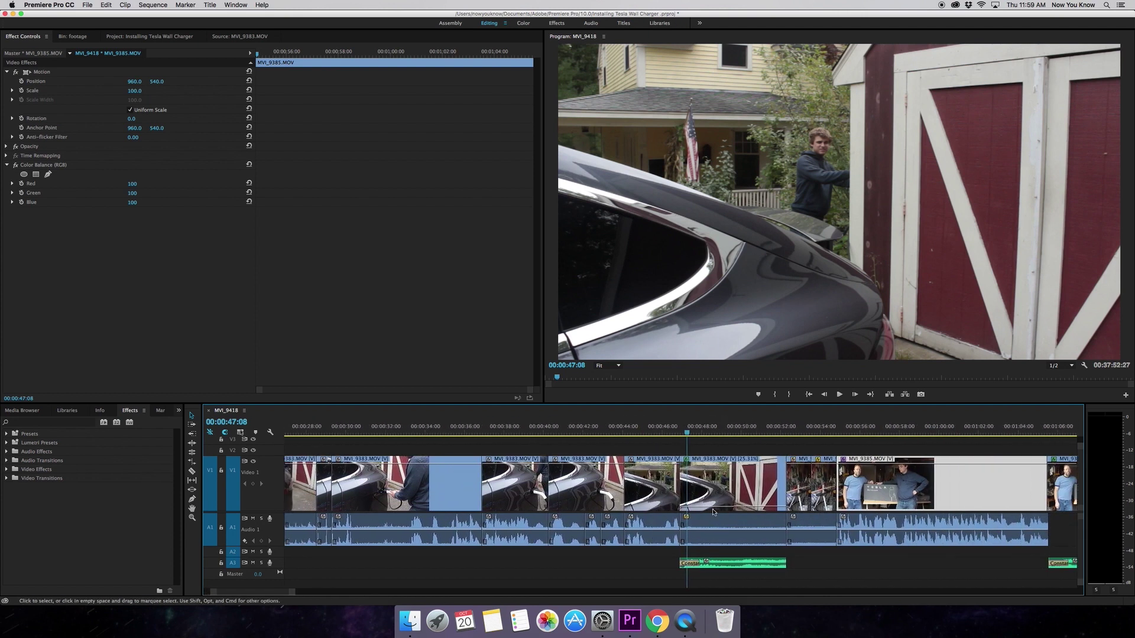
scroll(825, 515, "right", 5)
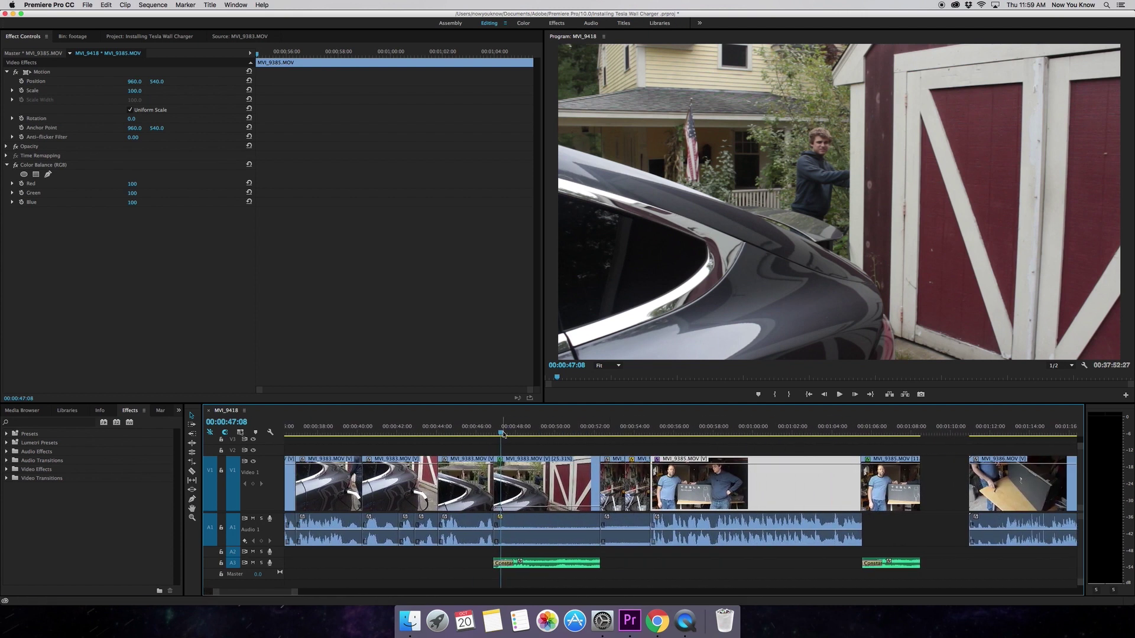
key("Left")
key("Left")
key("Left")
key("Left")
key("Left")
key("Left")
key("Left")
key("Left")
key("Left")
key("Left")
key("Left")
key("Left")
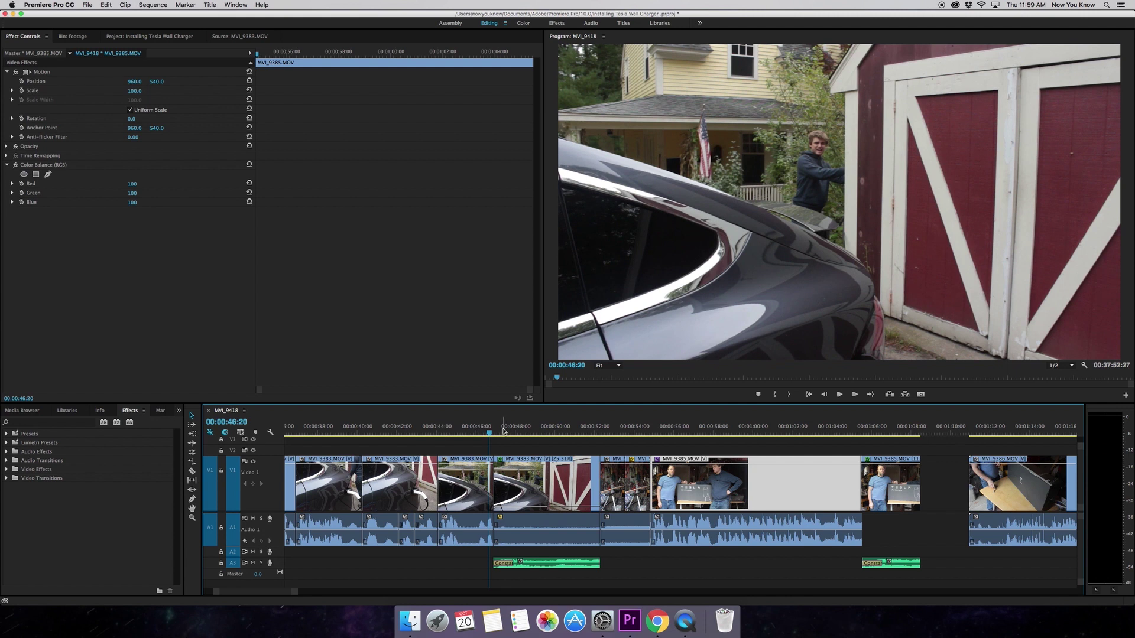
key("space")
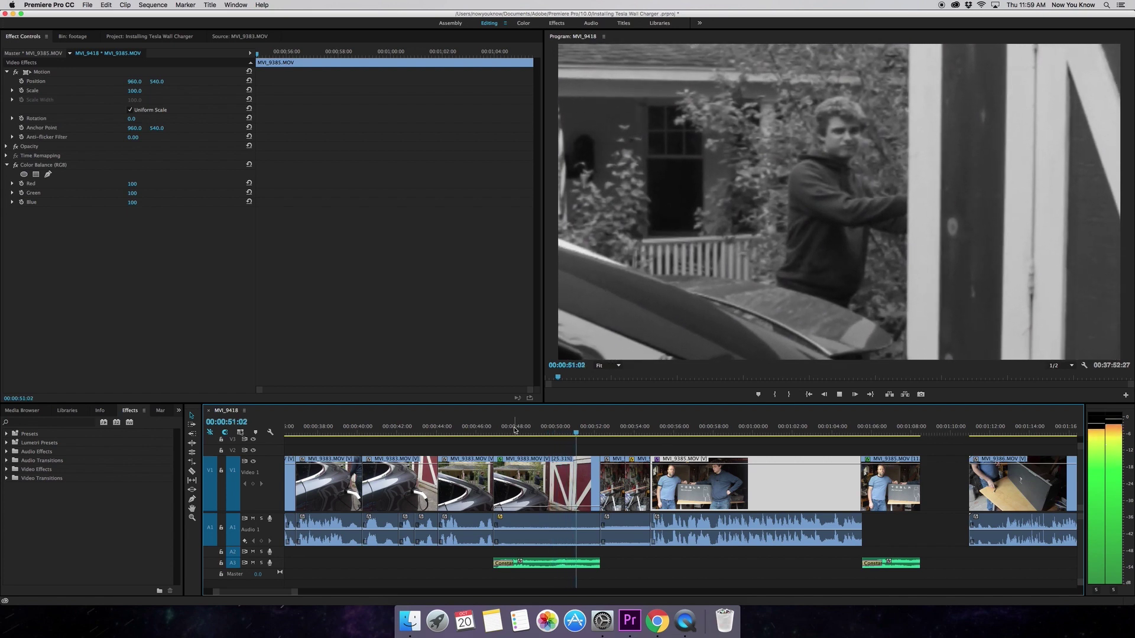
key("space")
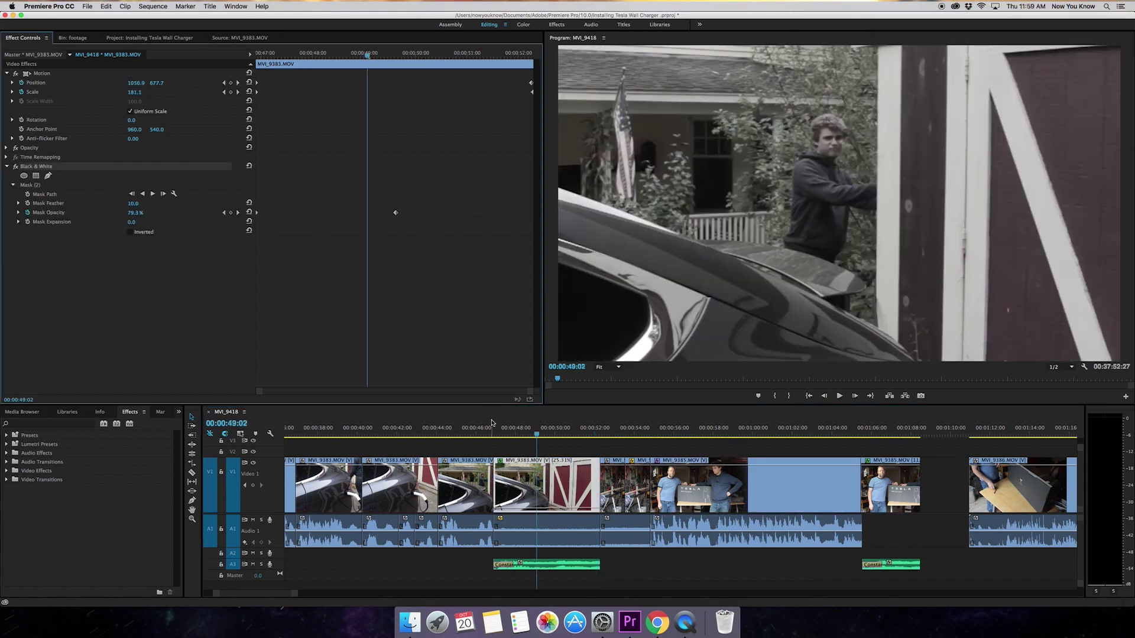
Step: Move the playhead from 00:00:47:01 to 01:08:00, just after the MVI_9385 clip
left_click(497, 427)
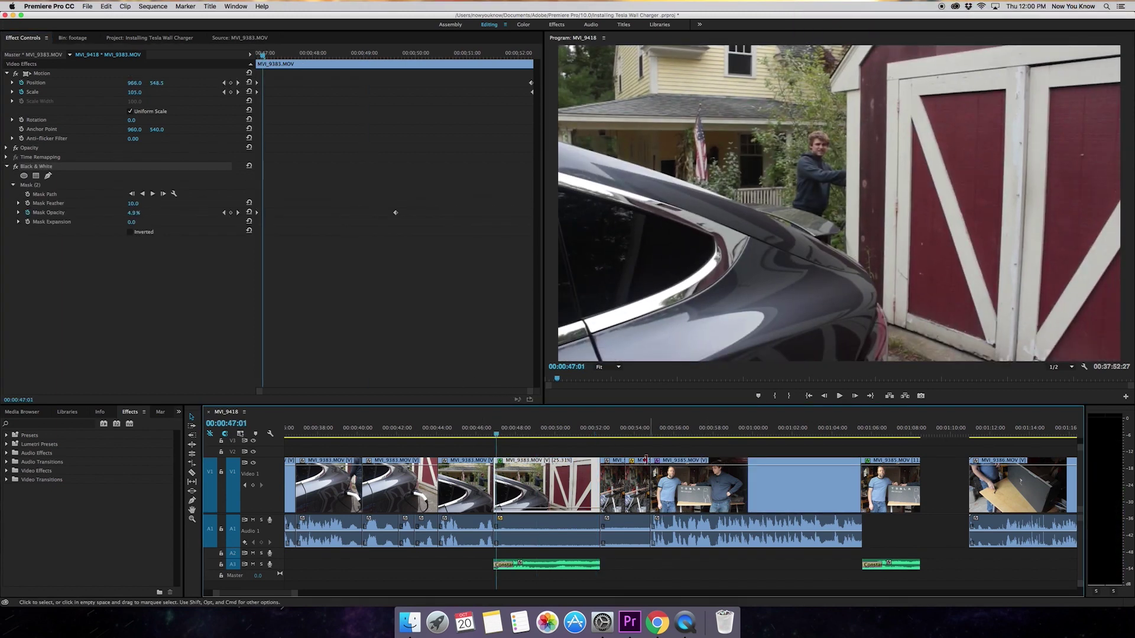
scroll(641, 467, "right", 8)
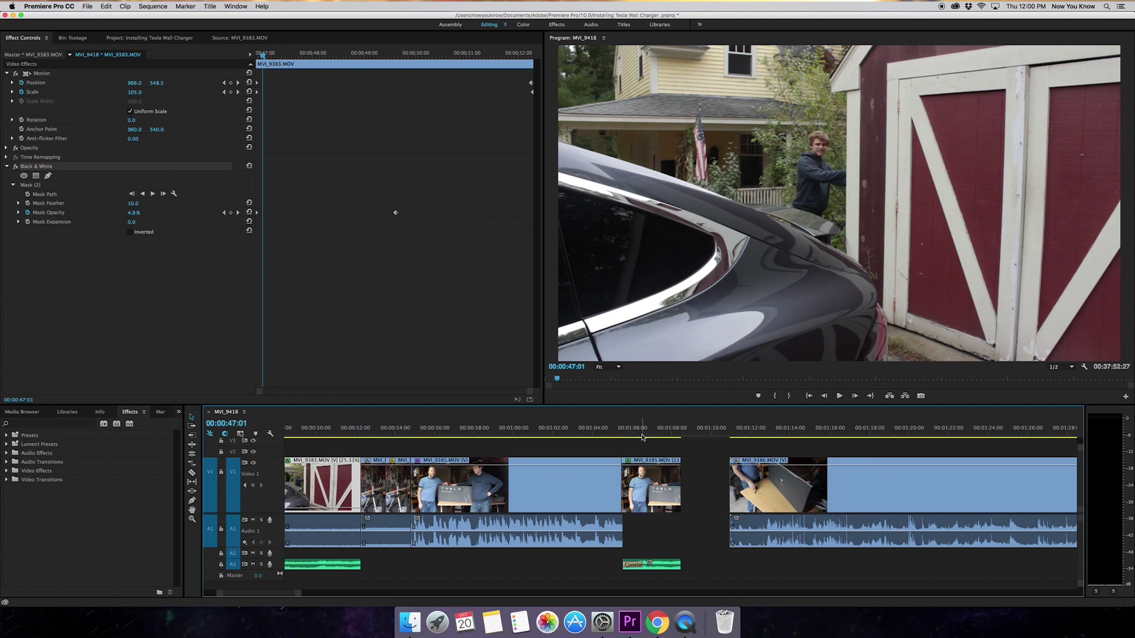
scroll(644, 470, "right", 4)
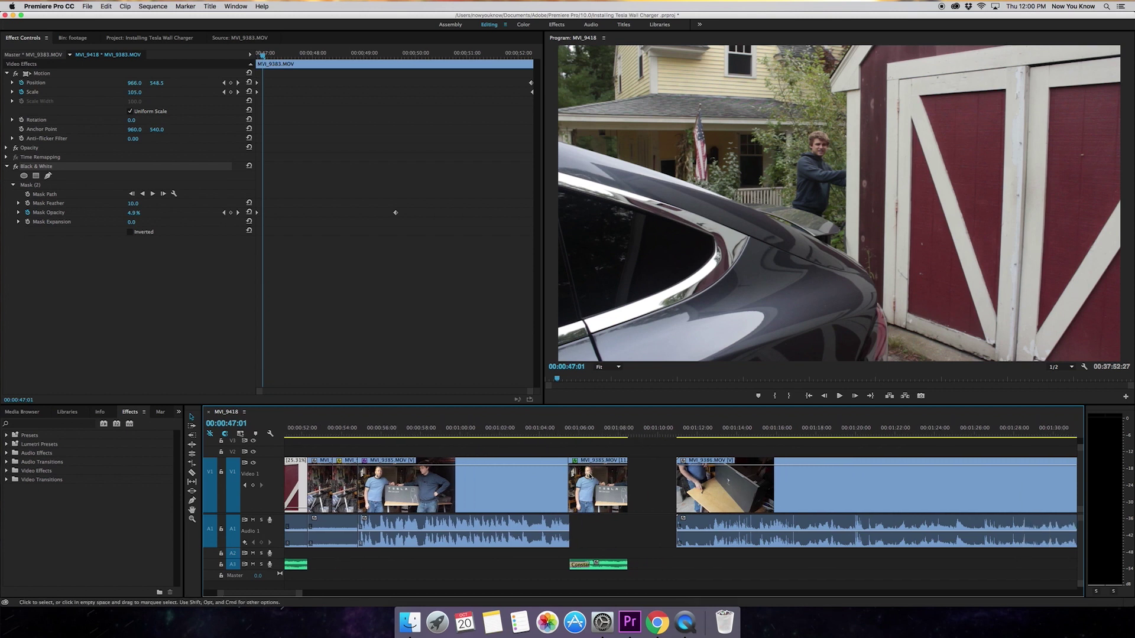
left_click(525, 428)
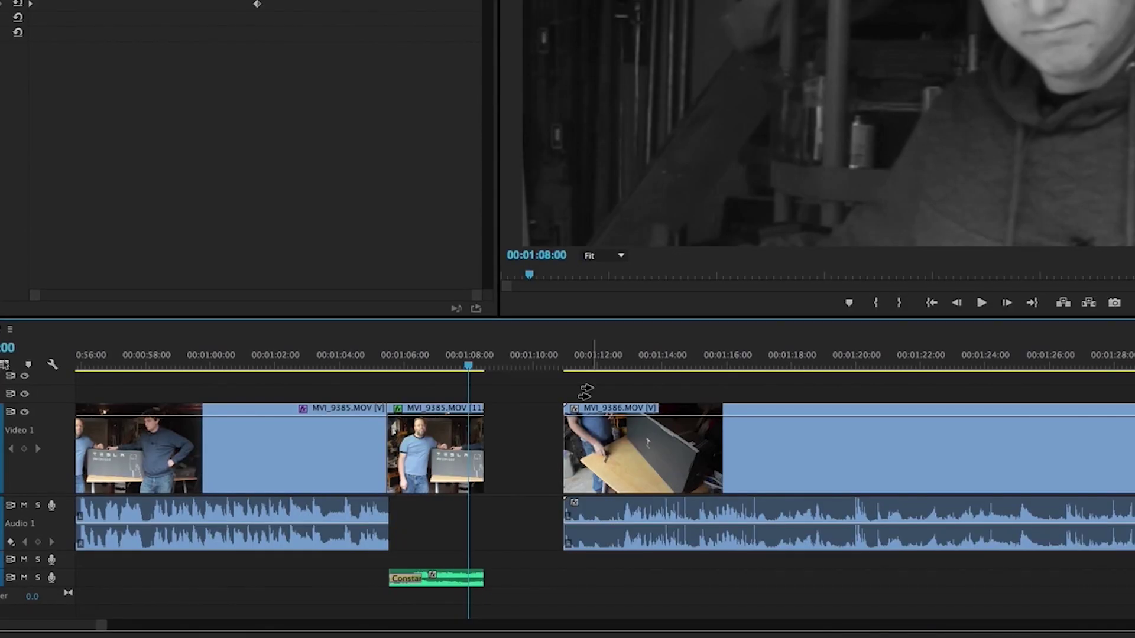
Step: Shift the MVI_9386 clips and everything after them to about 01:17:10, leaving an empty gap
left_click(593, 451)
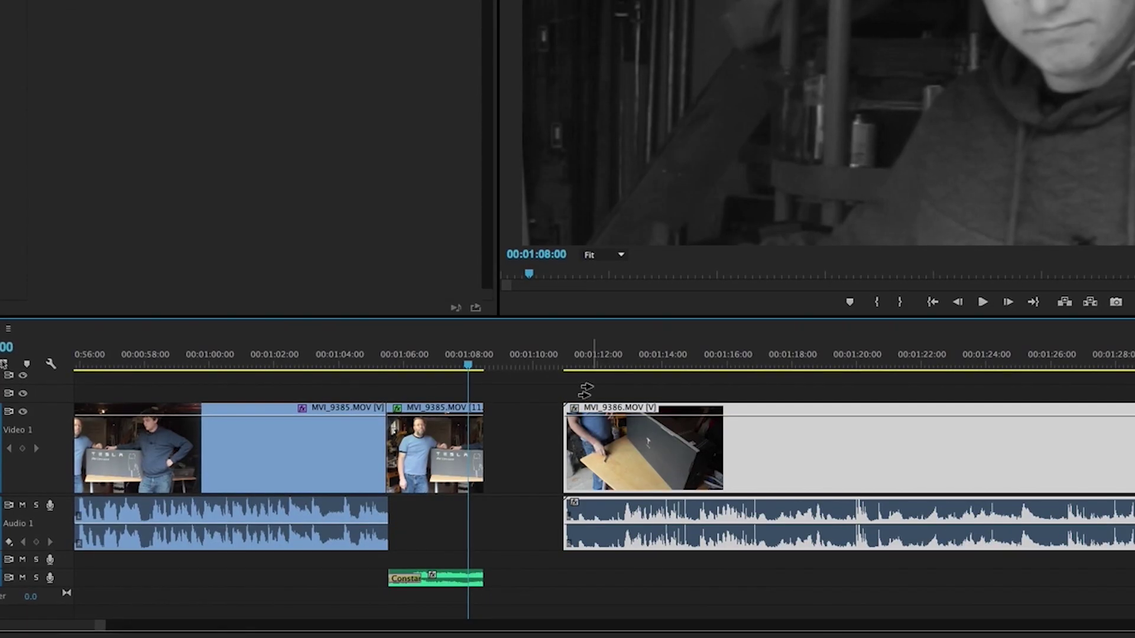
left_click_drag(580, 440, 779, 450)
key("v")
left_click(646, 432)
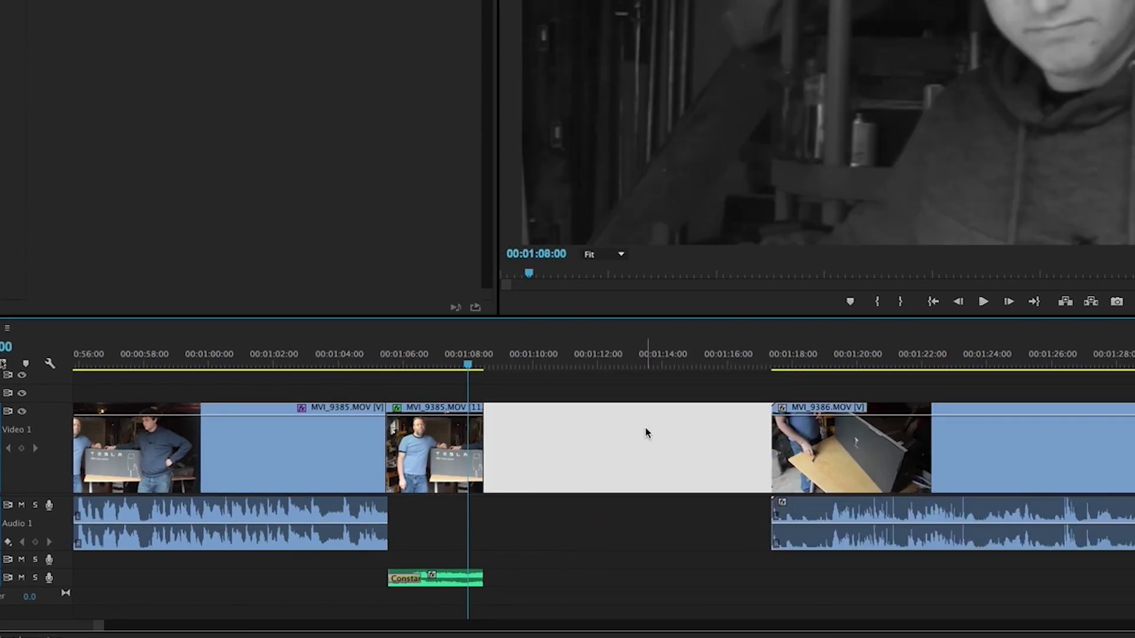
left_click(678, 355)
Step: Zoom the timeline in around the playhead and play through the black-and-white MVI_9385 clip
key("equal")
key("equal")
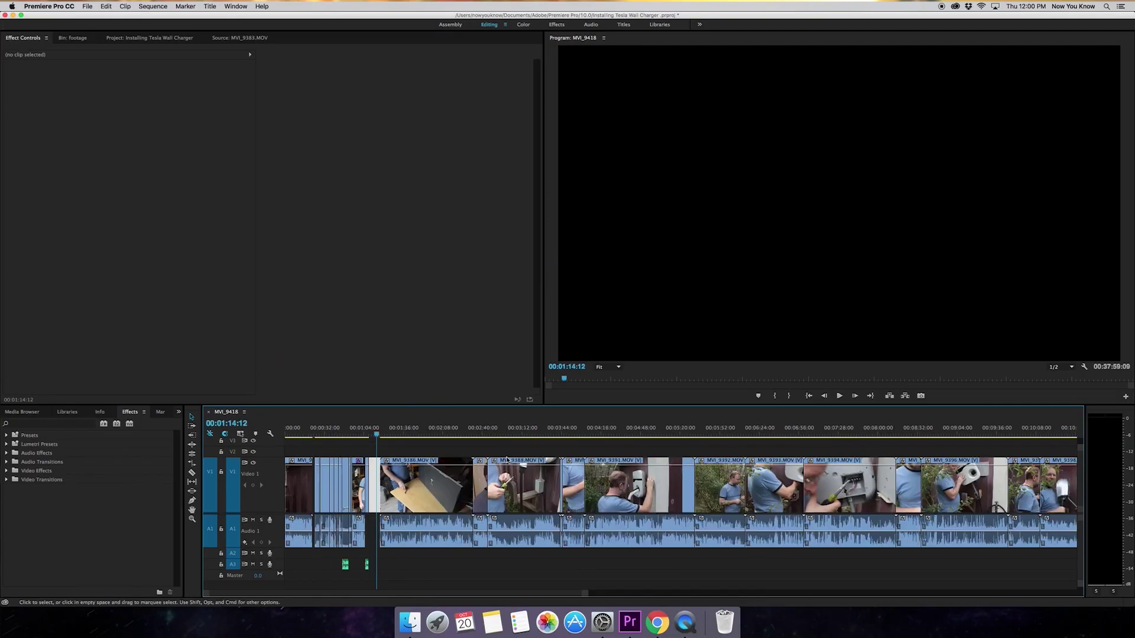
key("equal")
key("equal")
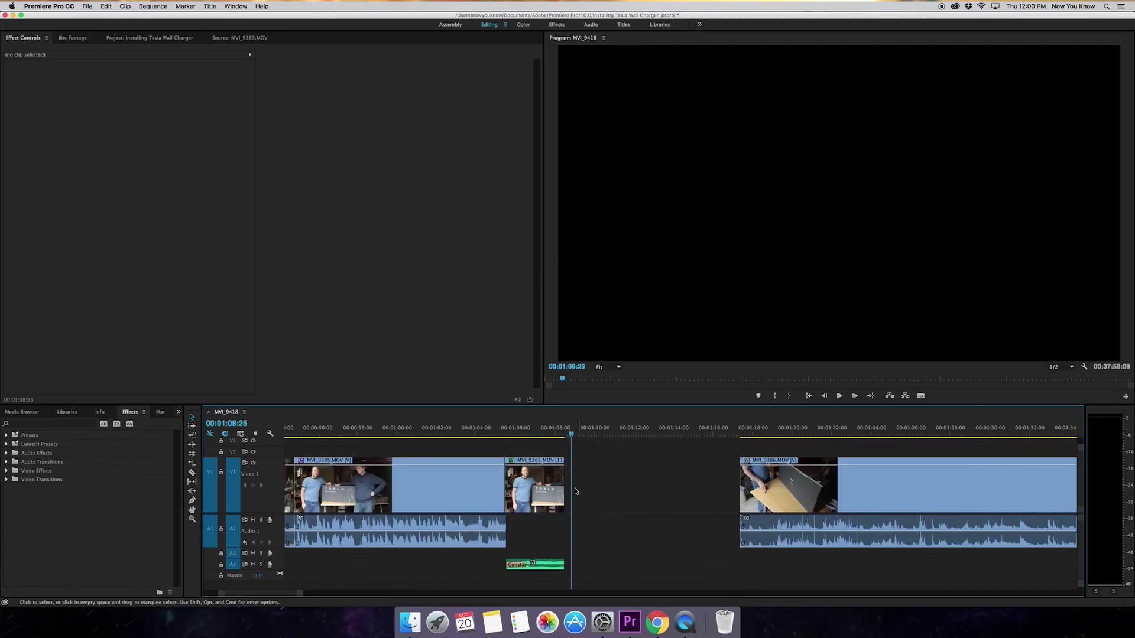
left_click(552, 492)
left_click(550, 433)
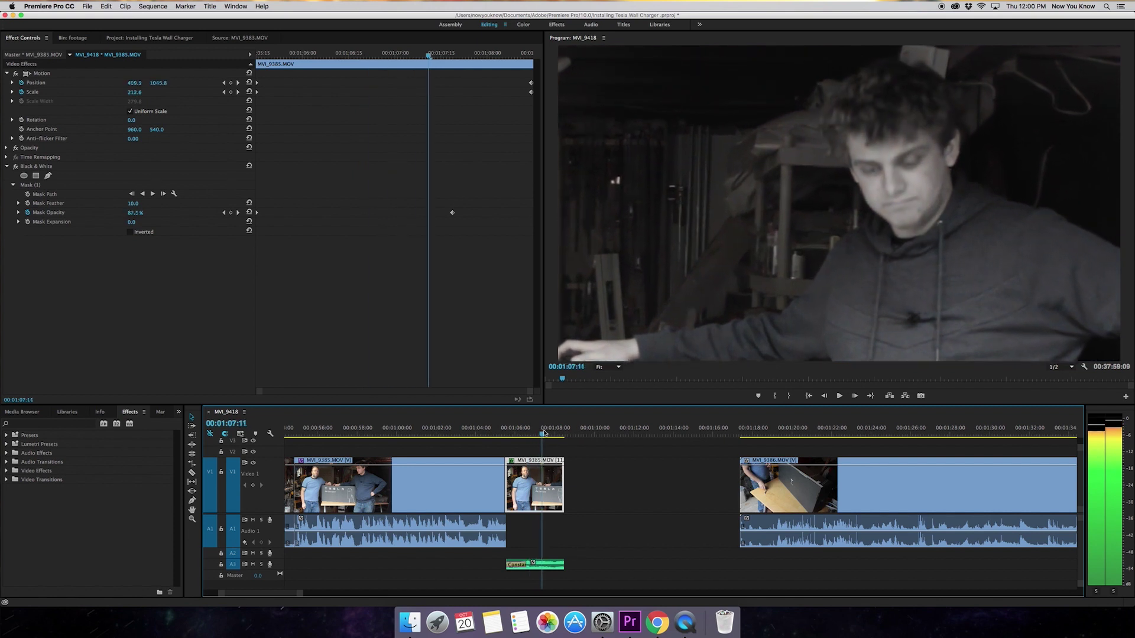
key("space")
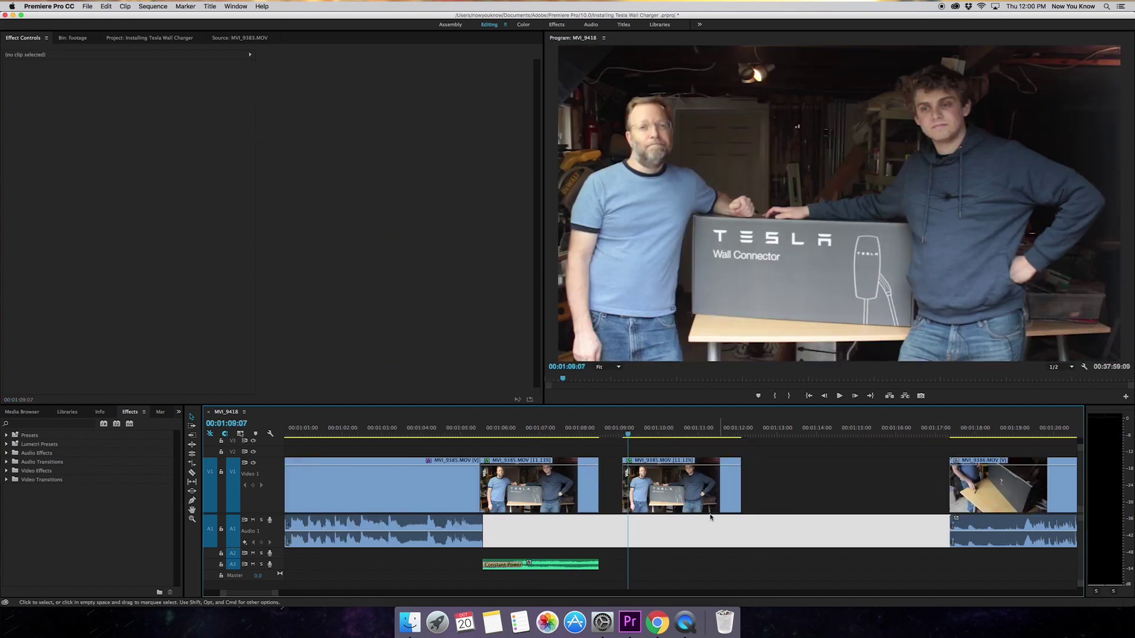
Step: Copy MVI_9385 into the gap and delete the copy's Black & White effect
mouse_move(658, 436)
left_mouse_down()
mouse_move(696, 436)
mouse_move(650, 442)
left_mouse_up()
left_click(682, 489)
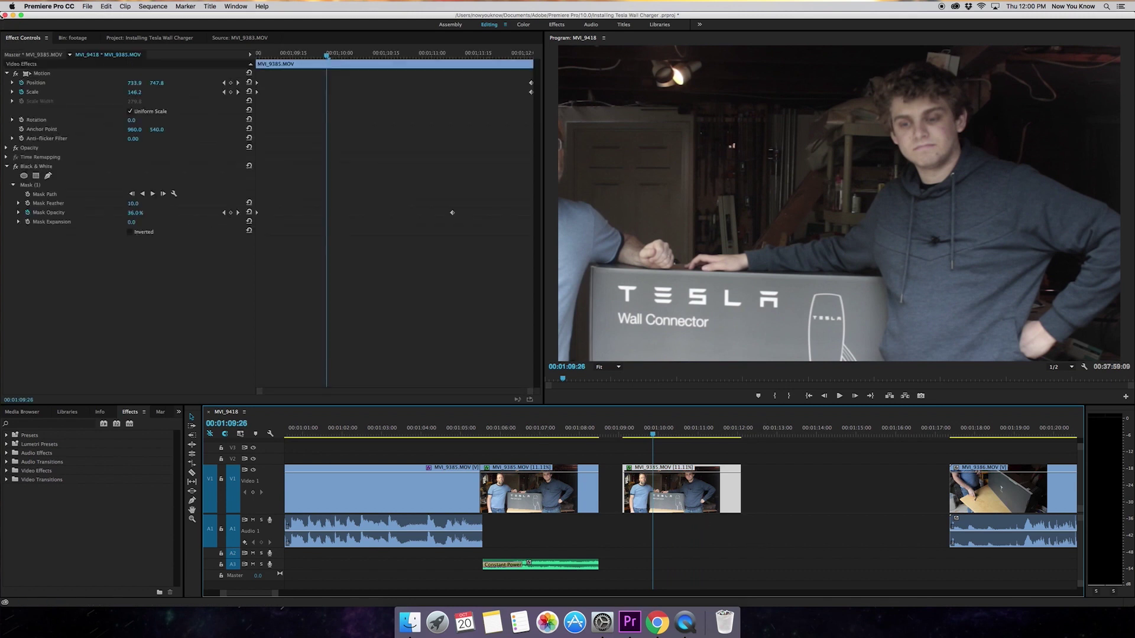
left_click(36, 167)
key("Delete")
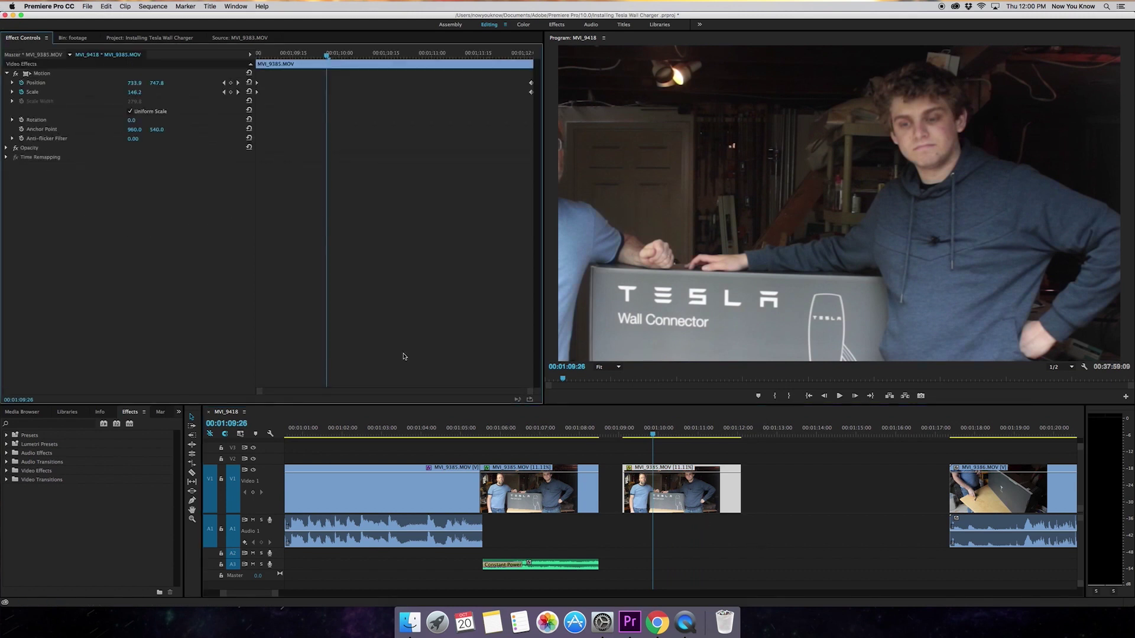
Step: Duplicate the A3 music clip beneath the new MVI_9385 copy
left_click(543, 567)
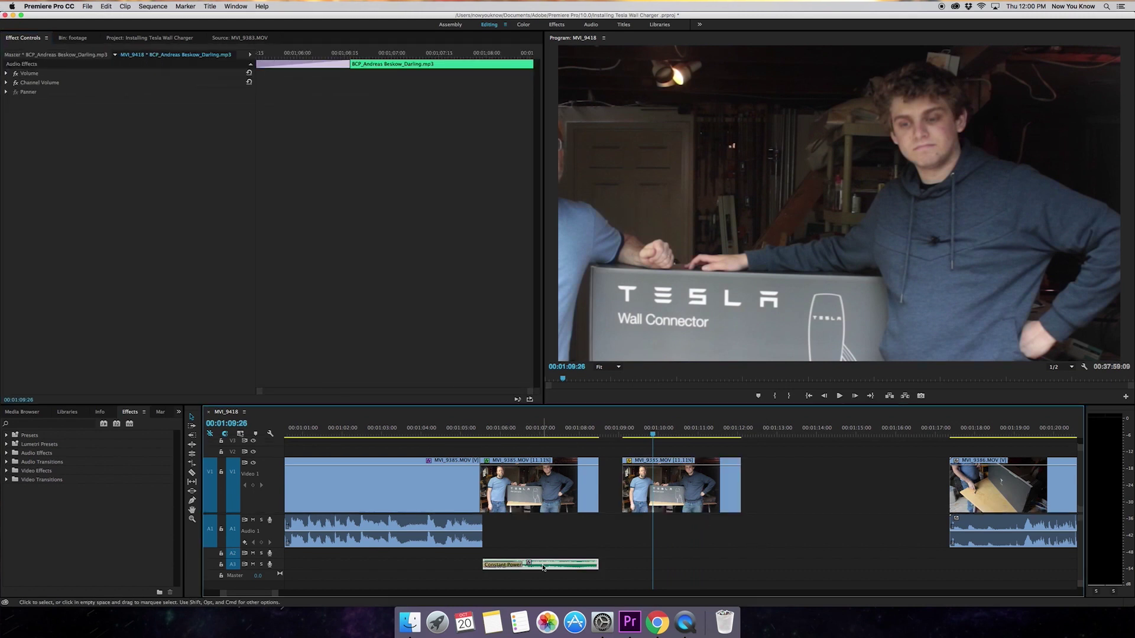
left_click_drag(541, 568, 681, 570)
left_click(707, 536)
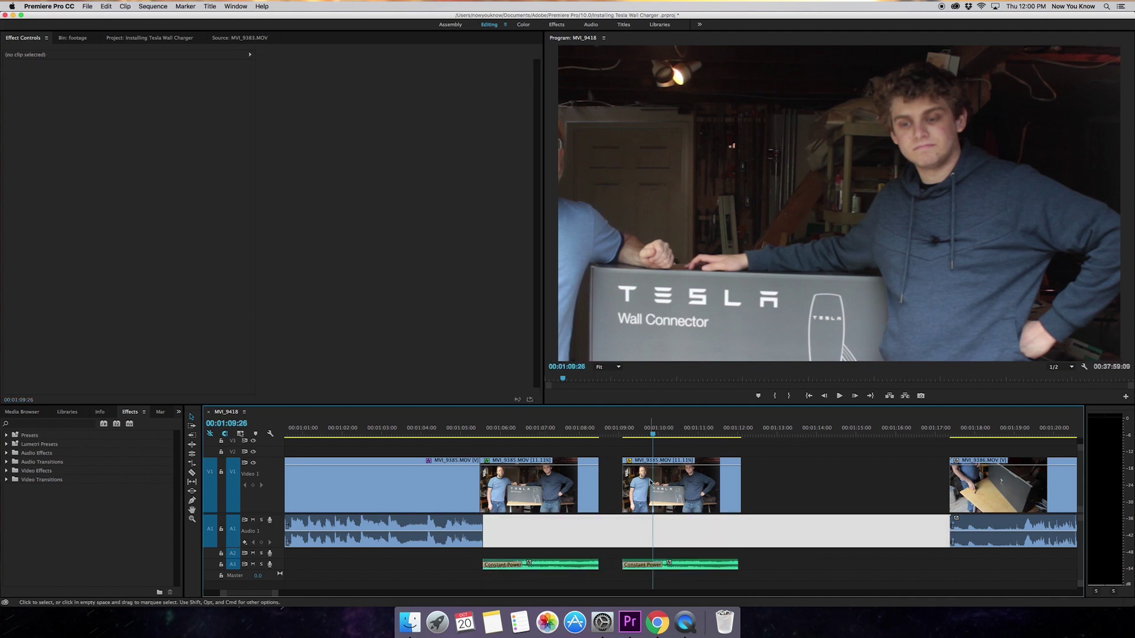
Step: Zoom in near the gap and expand the Audio 3 track to show its waveforms
left_click(686, 556)
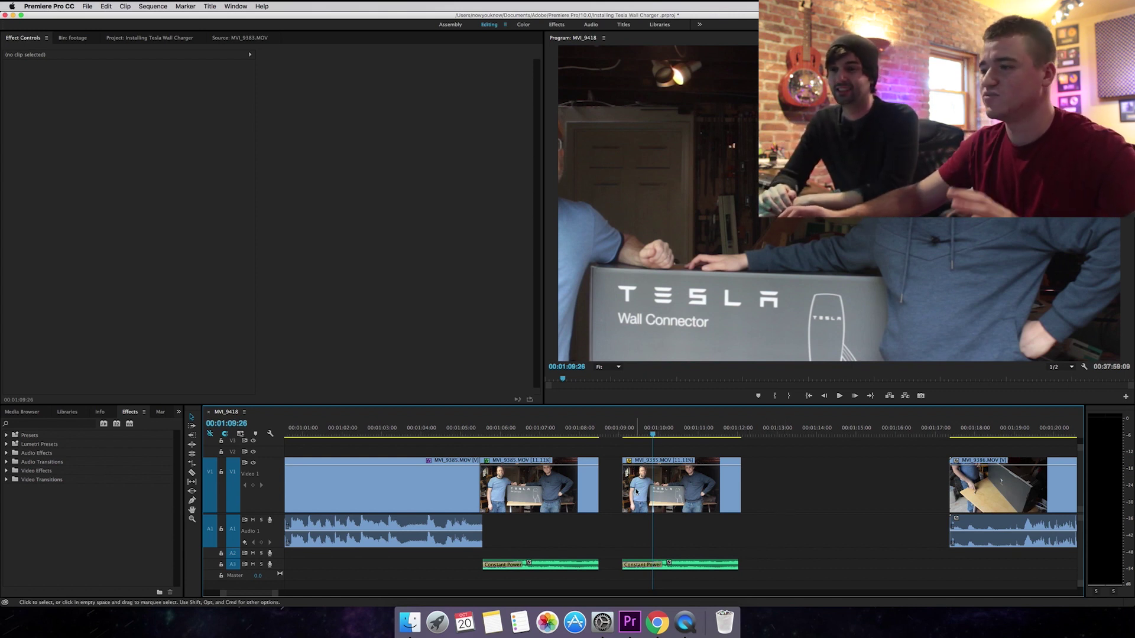
key("=")
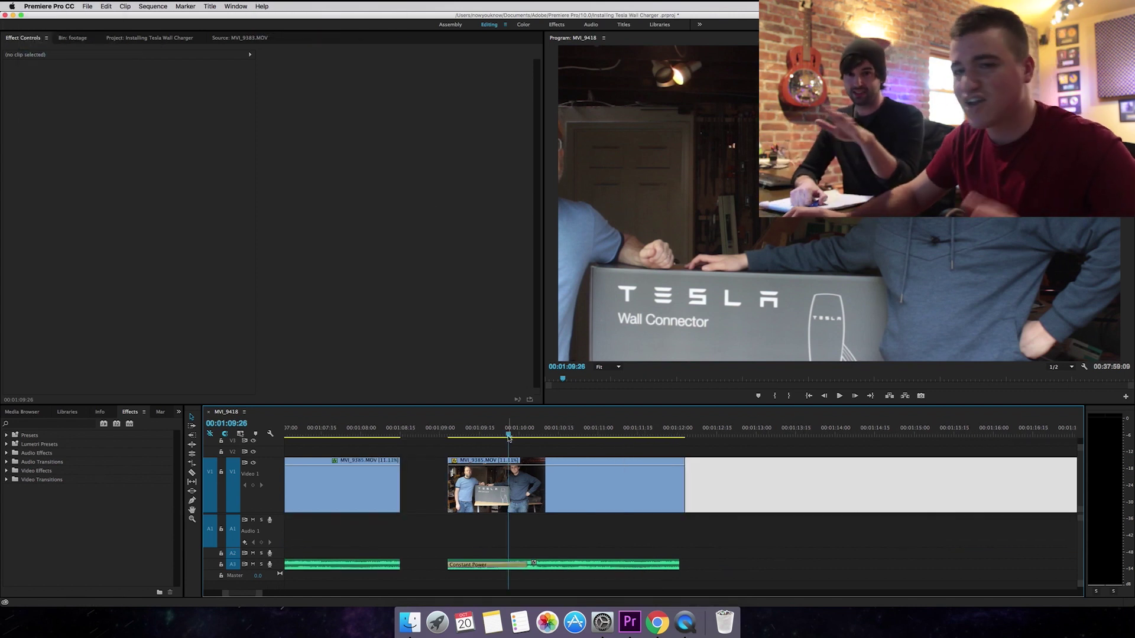
left_click_drag(504, 436, 495, 435)
left_click_drag(278, 568, 279, 565)
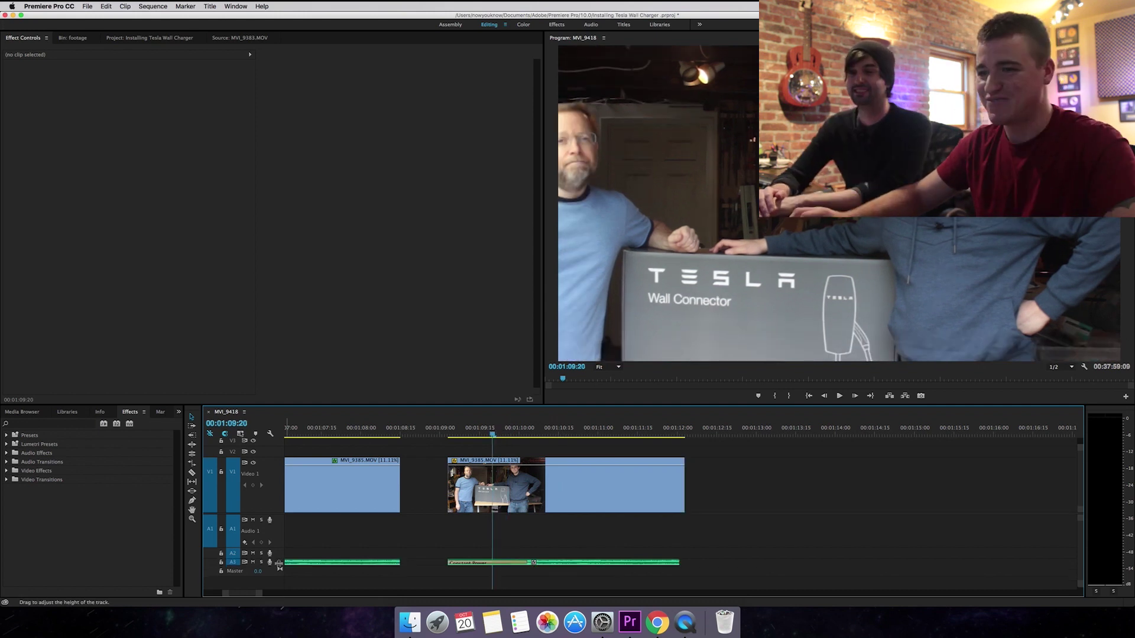
double_click(276, 564)
double_click(277, 566)
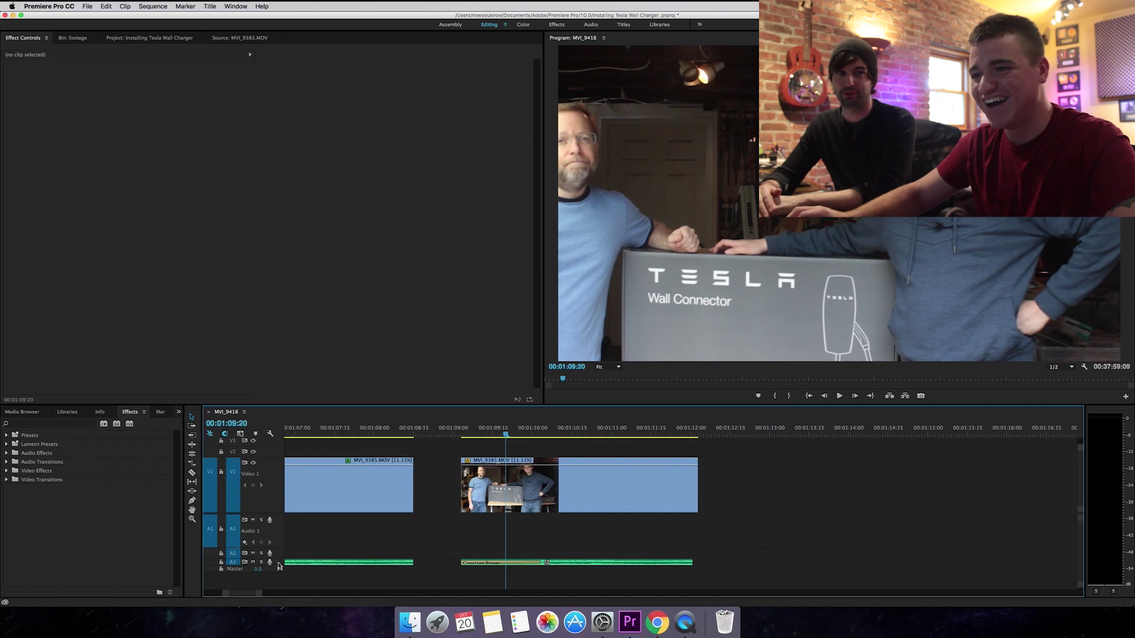
double_click(279, 565)
Step: Play briefly, then select the second MVI_9385 clip to show its effect settings
key("space")
key("space")
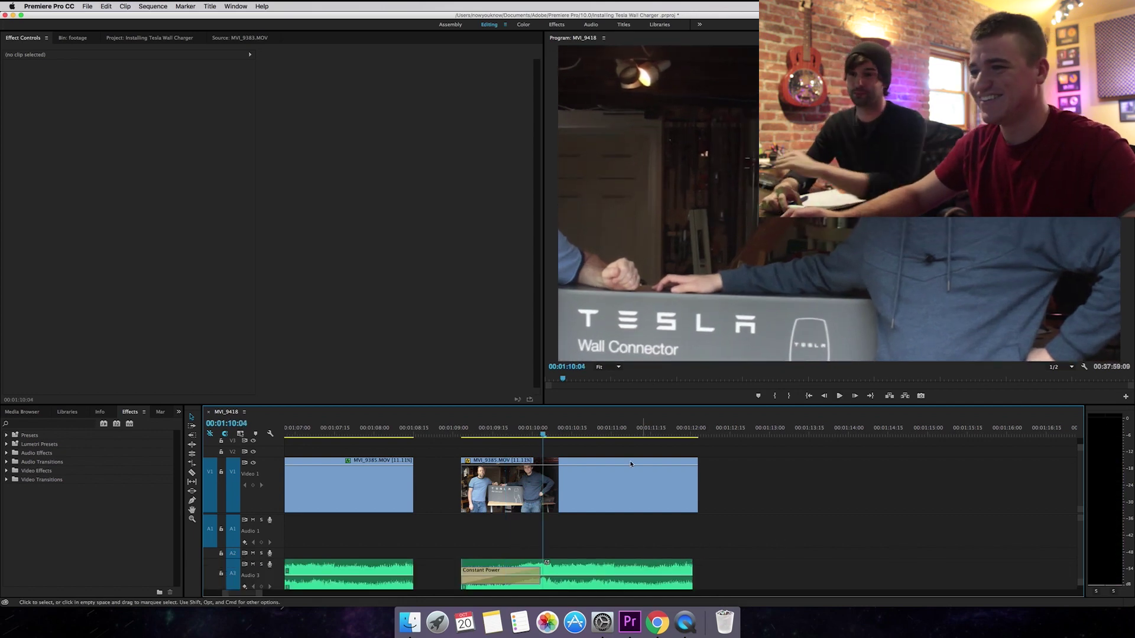
left_click(473, 478)
left_click(458, 433)
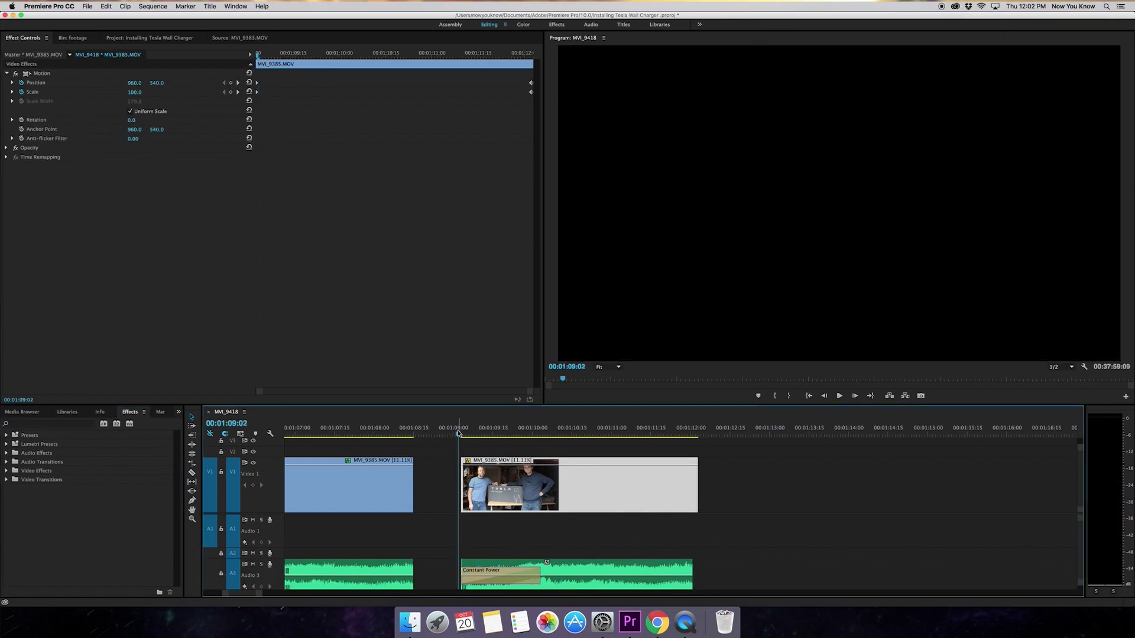
Step: Search the effects for 'fas' and drag Fast Color Corrector onto the second MVI_9385 clip
left_click(462, 434)
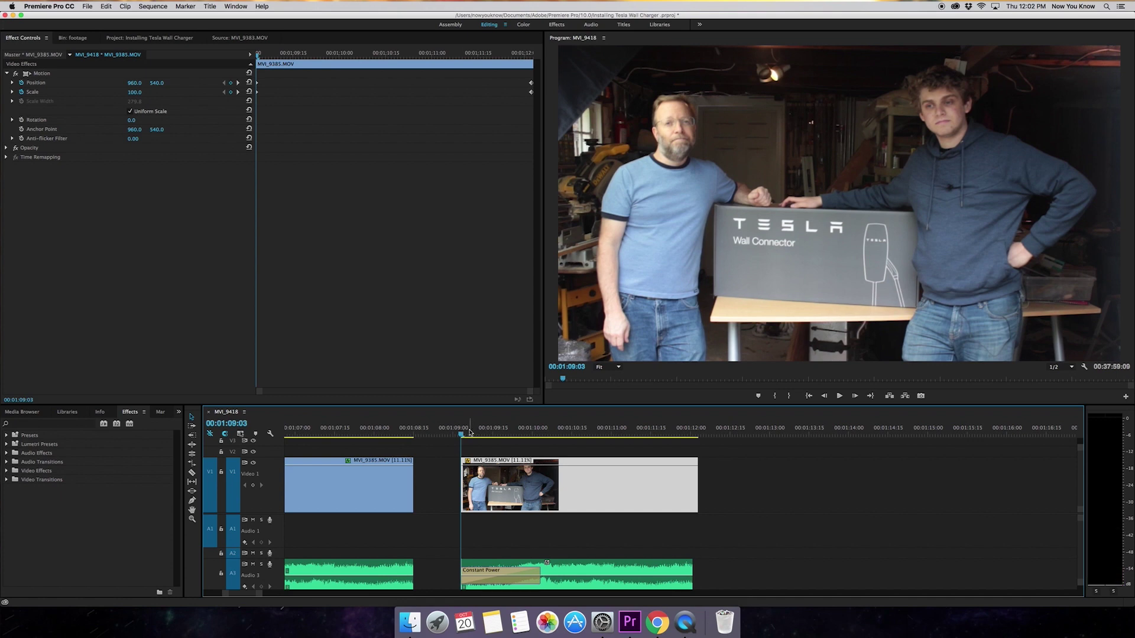
mouse_move(470, 432)
left_mouse_down()
mouse_move(676, 443)
mouse_move(477, 436)
left_mouse_up()
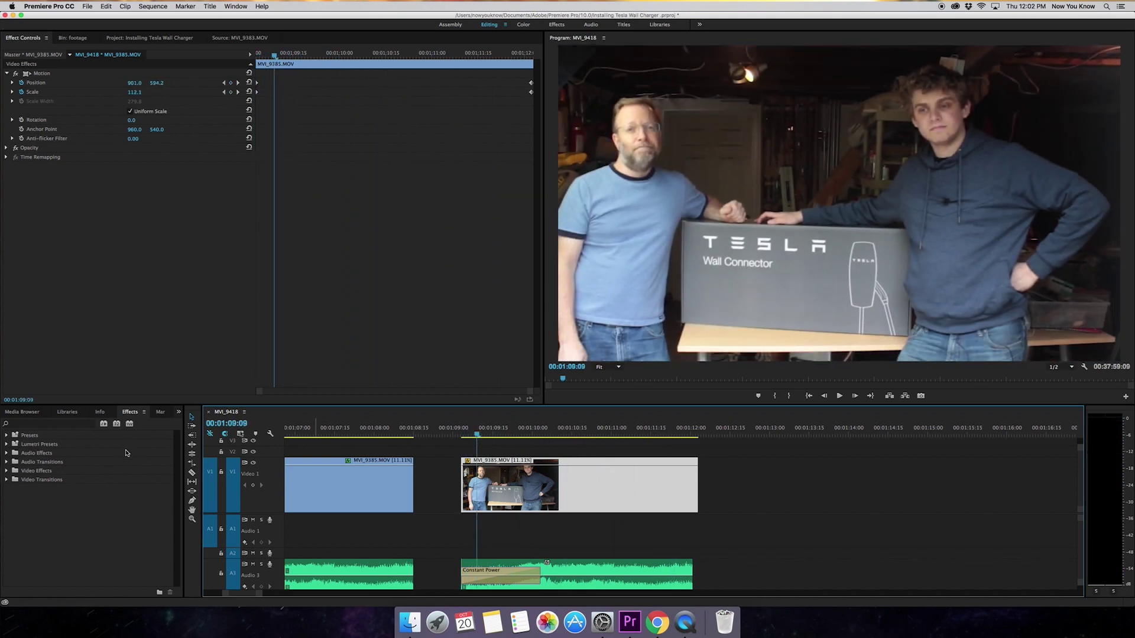
left_click(26, 425)
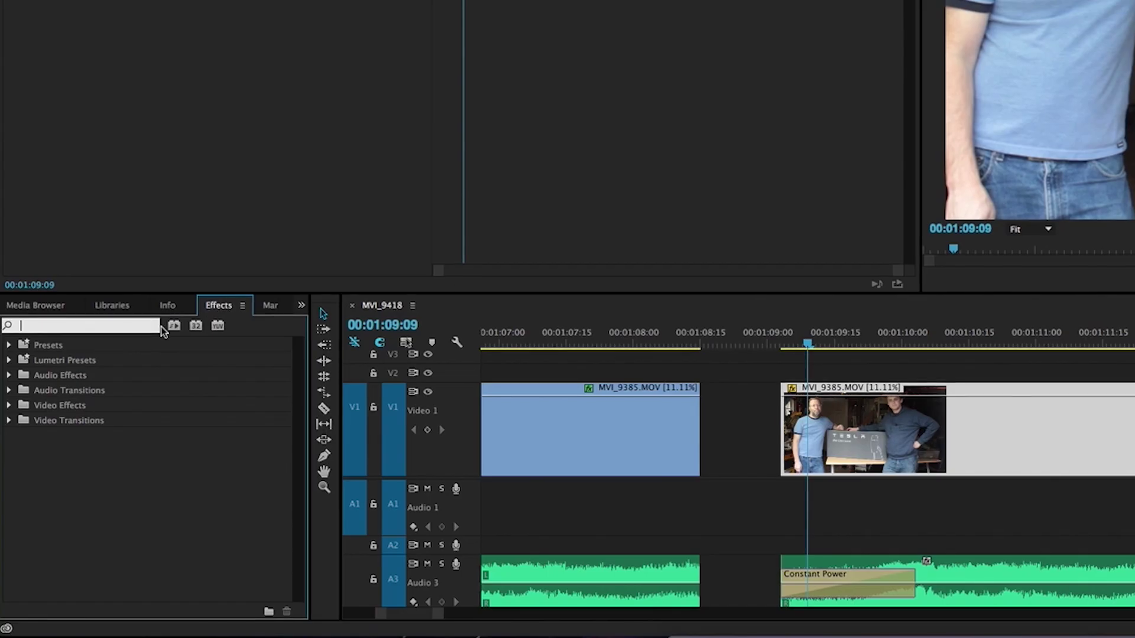
type("fas")
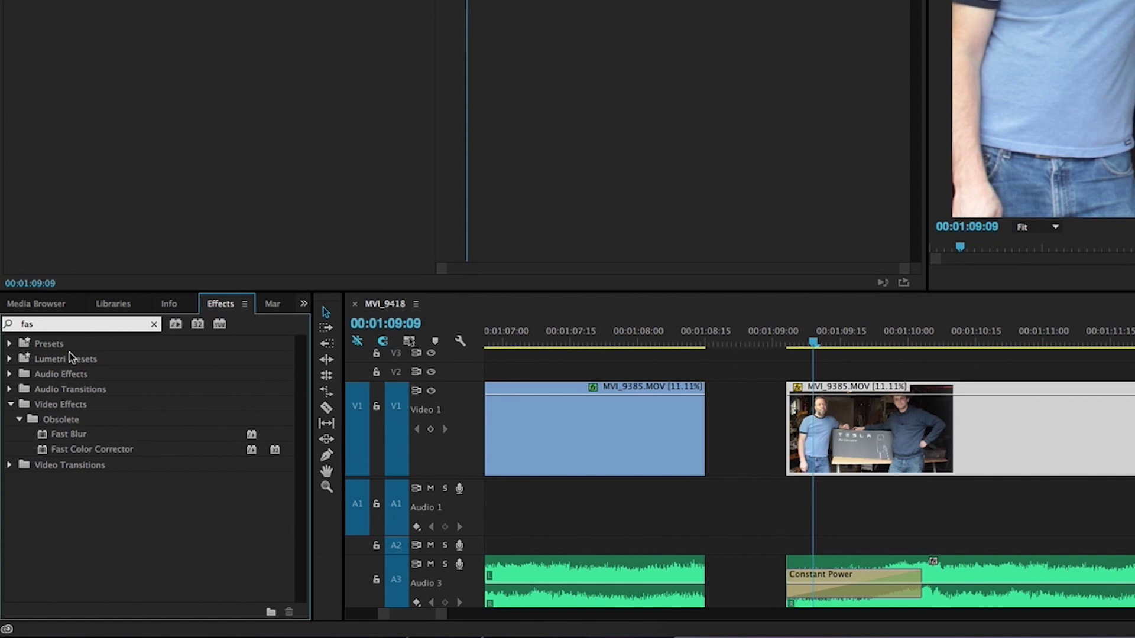
left_click(97, 450)
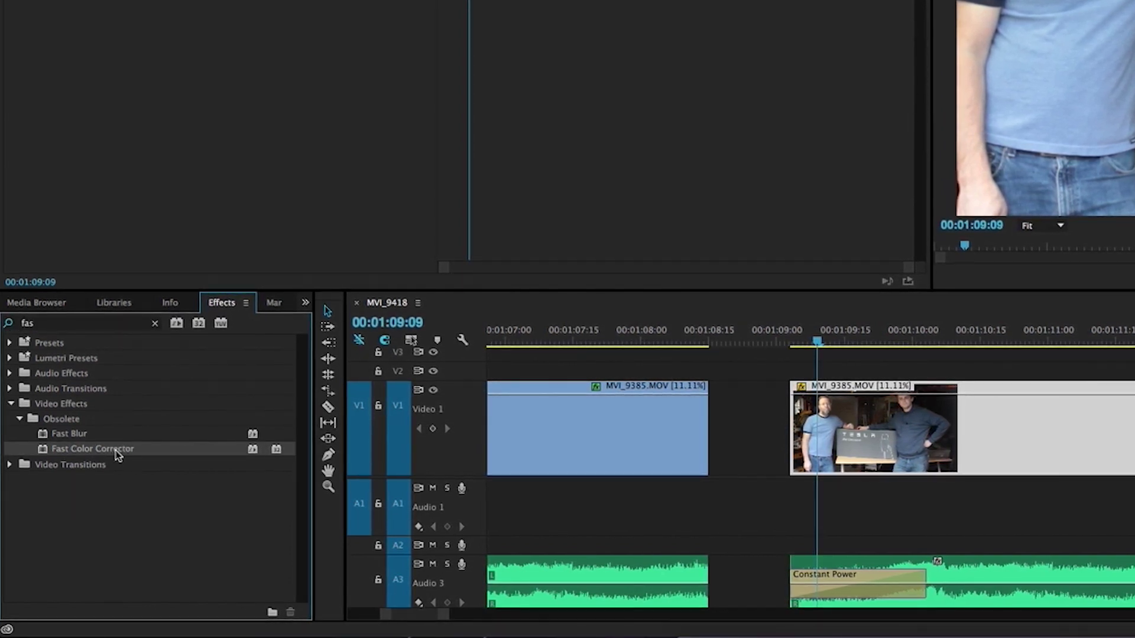
left_click_drag(131, 449, 910, 418)
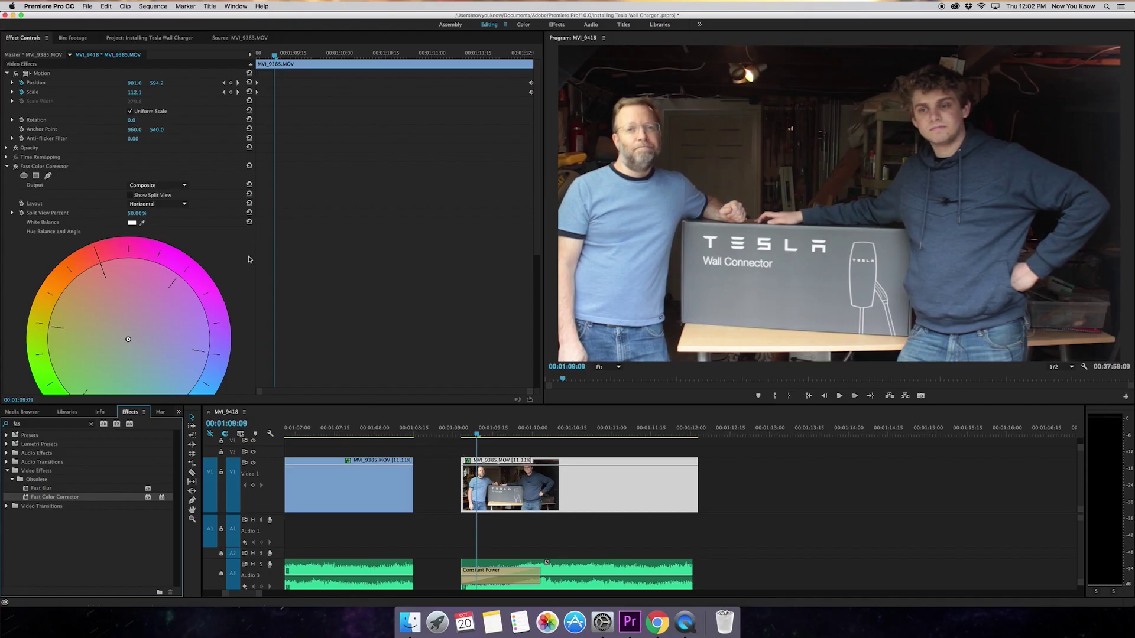
mouse_move(264, 59)
left_mouse_down()
mouse_move(538, 62)
mouse_move(258, 60)
left_mouse_up()
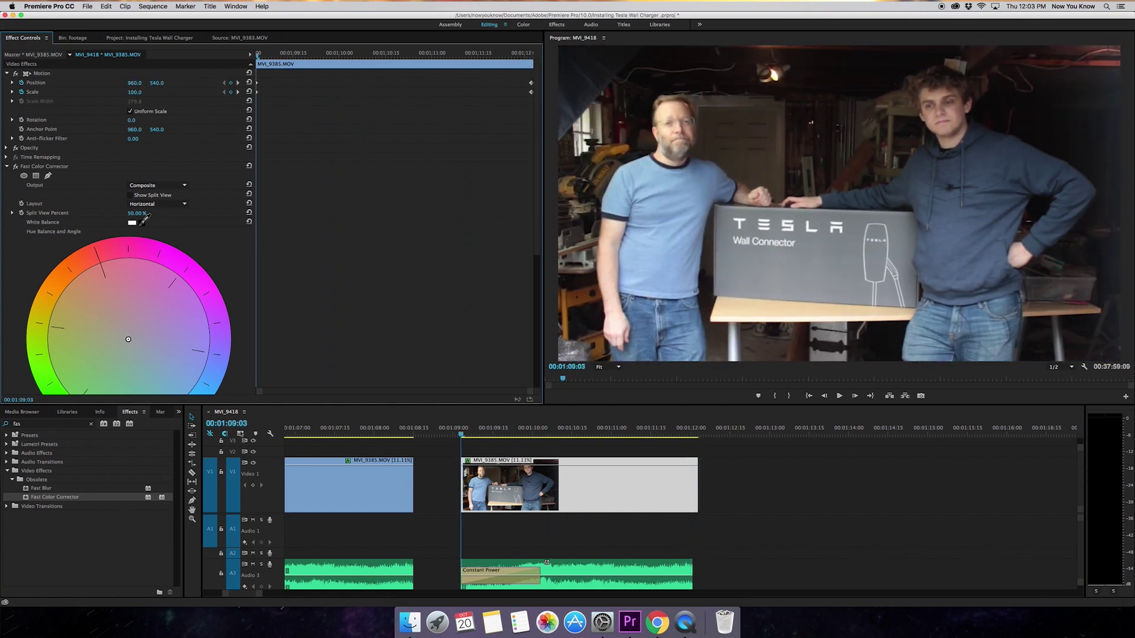
Step: Scroll Effect Controls down to Fast Color Corrector's Saturation and turn on its stopwatch at clip start
scroll(26, 260, "down", 2)
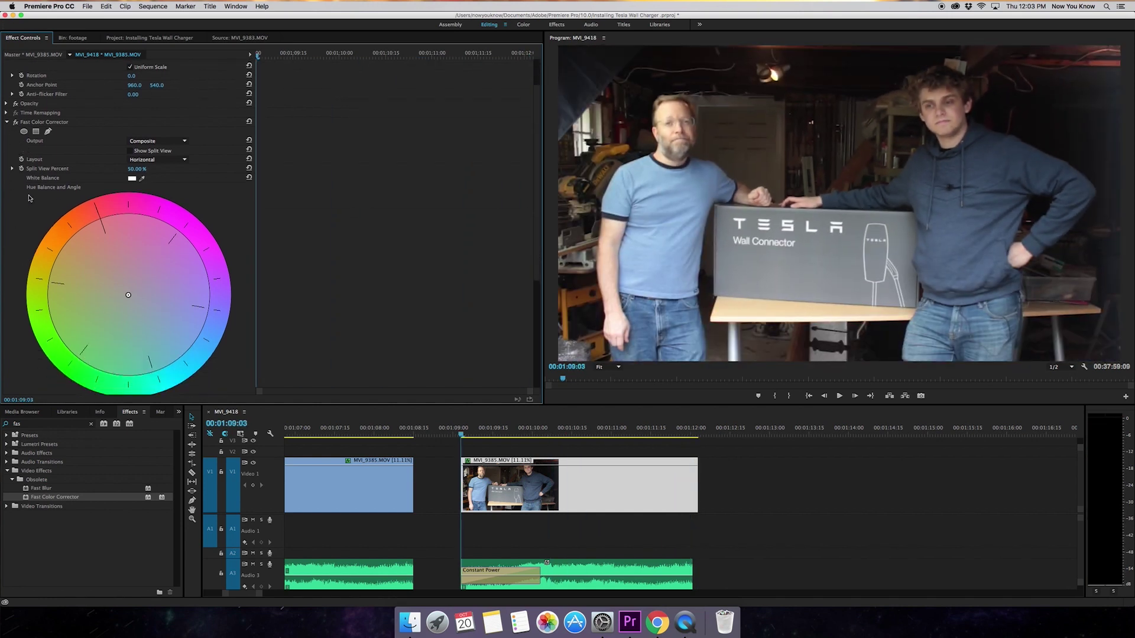
scroll(23, 201, "down", 8)
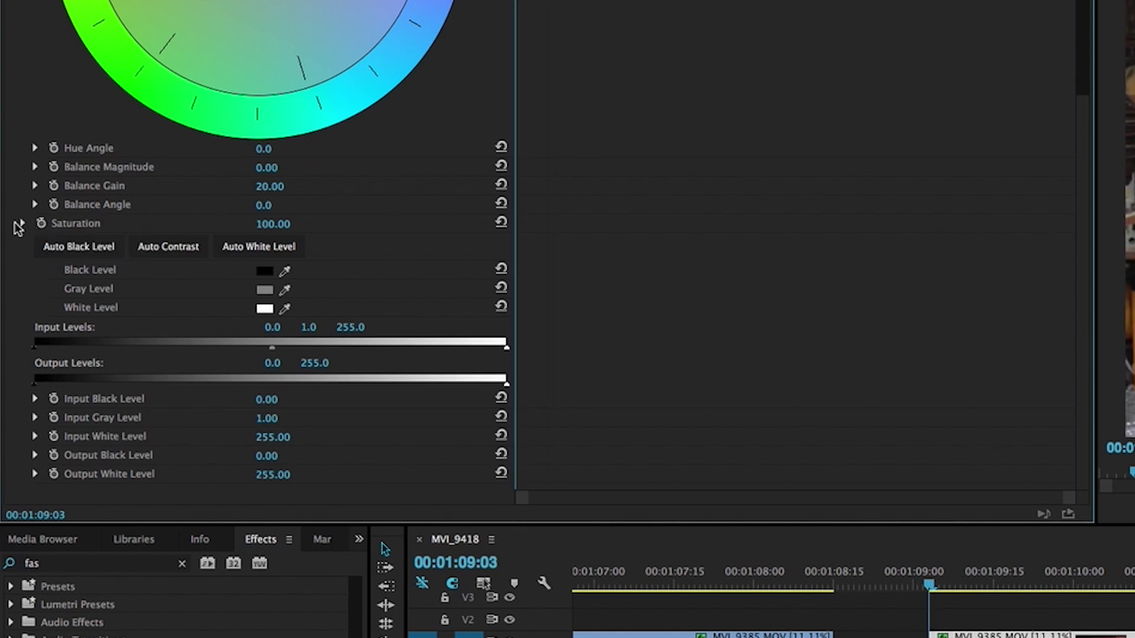
left_click(40, 224)
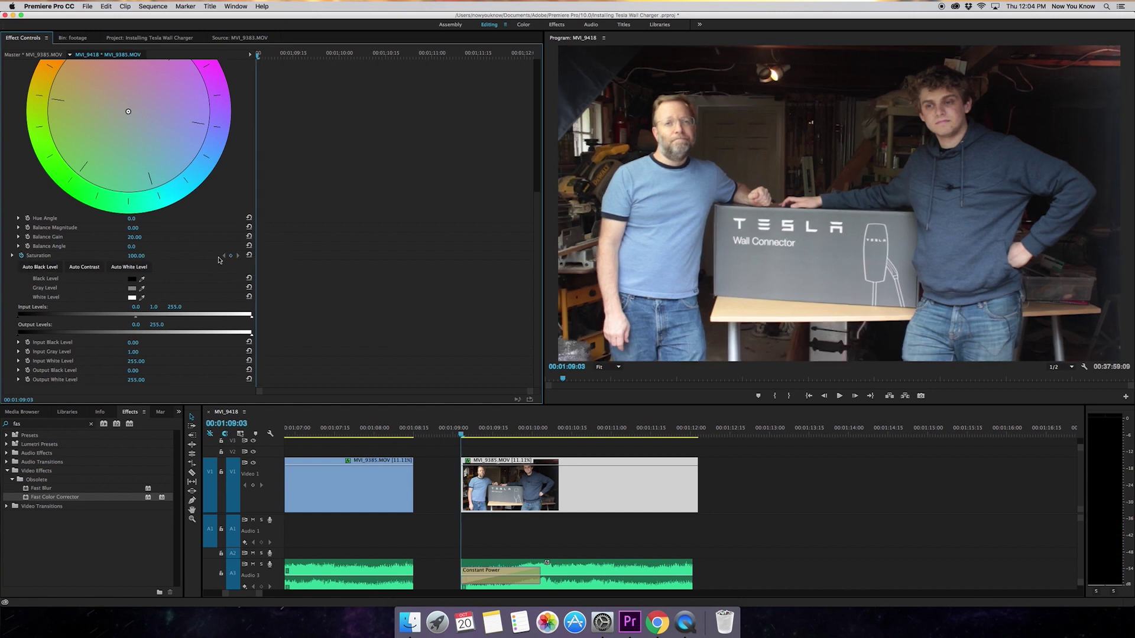
Step: Add a Saturation keyframe at 100 and move the playhead later in the clip
left_click(44, 256)
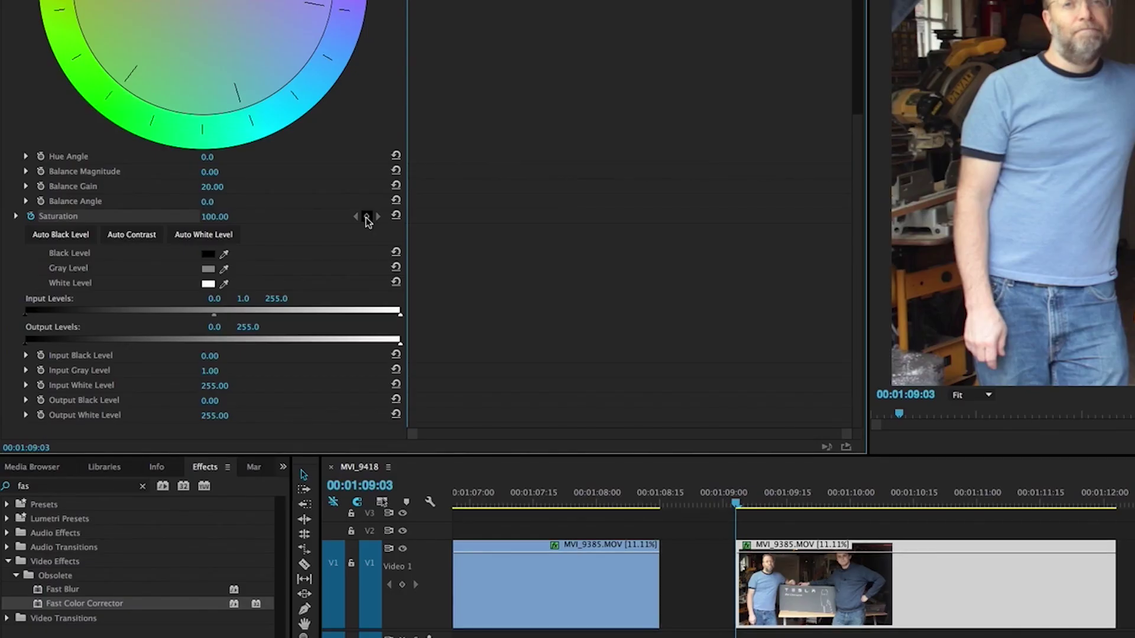
left_click(230, 257)
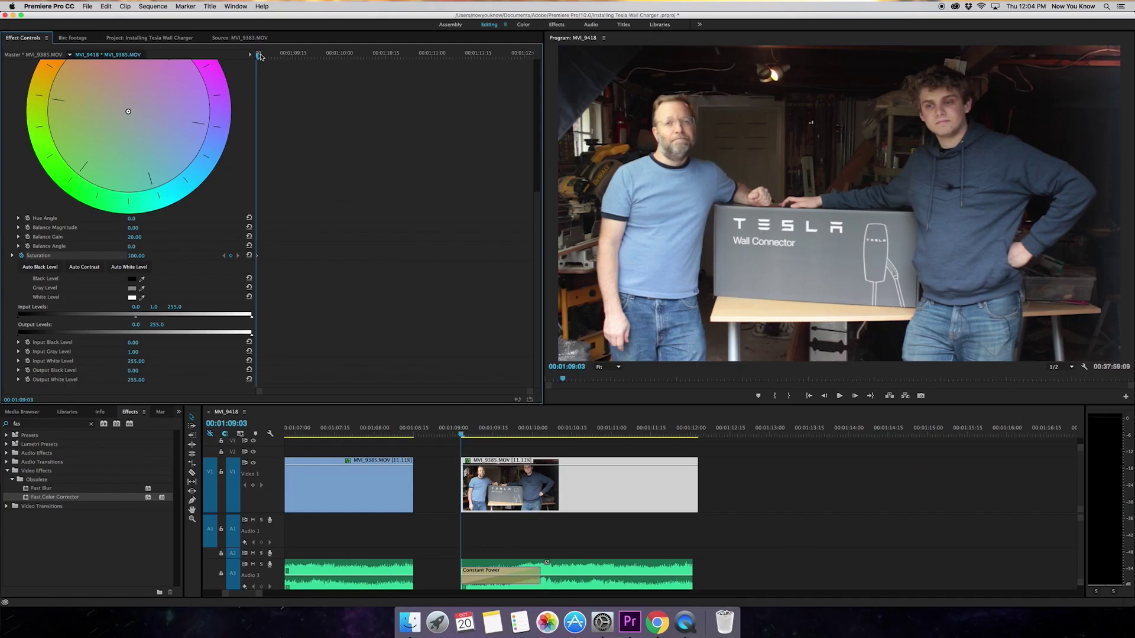
left_click_drag(260, 56, 399, 88)
Step: Move to 00:01:11:00 and set Saturation to 0 there for the ending keyframe
key("space")
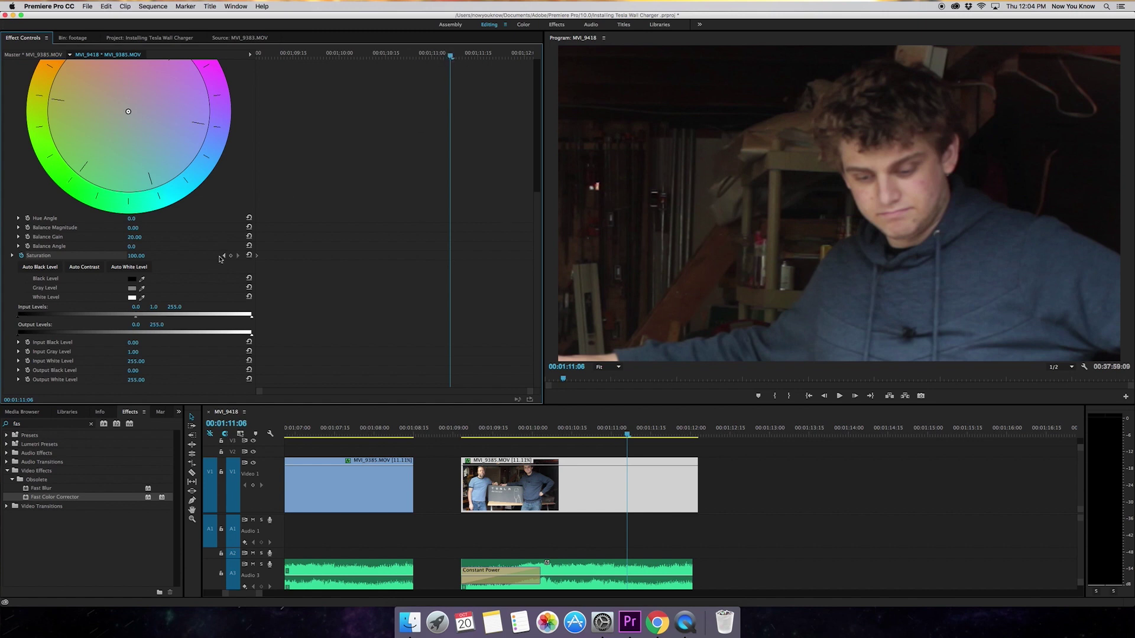
left_click_drag(457, 53, 433, 63)
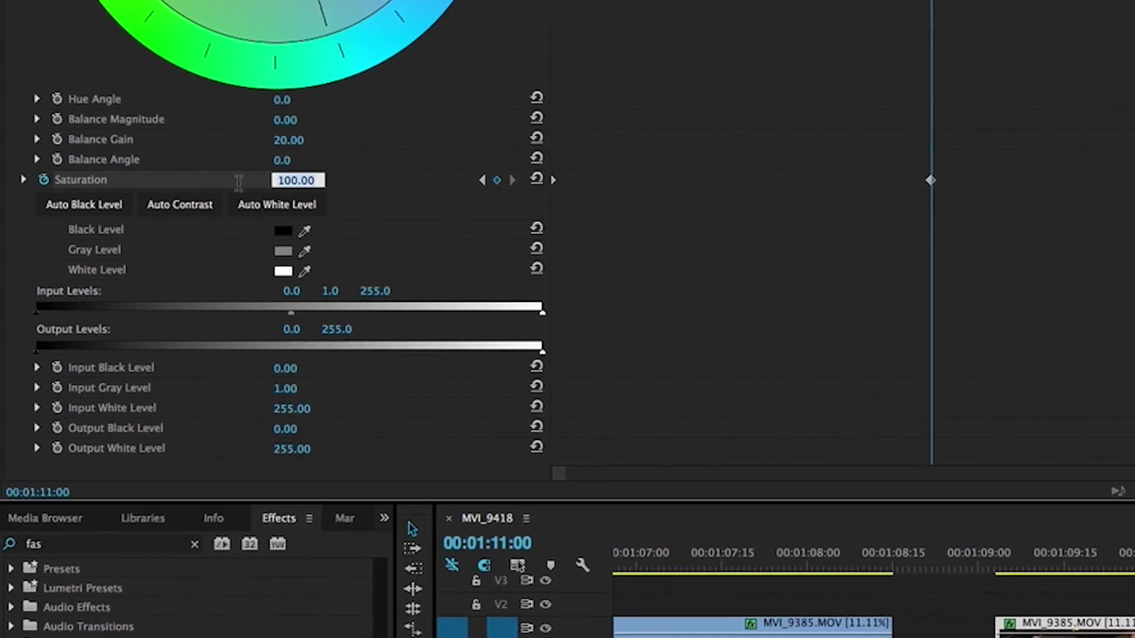
key("BackSpace")
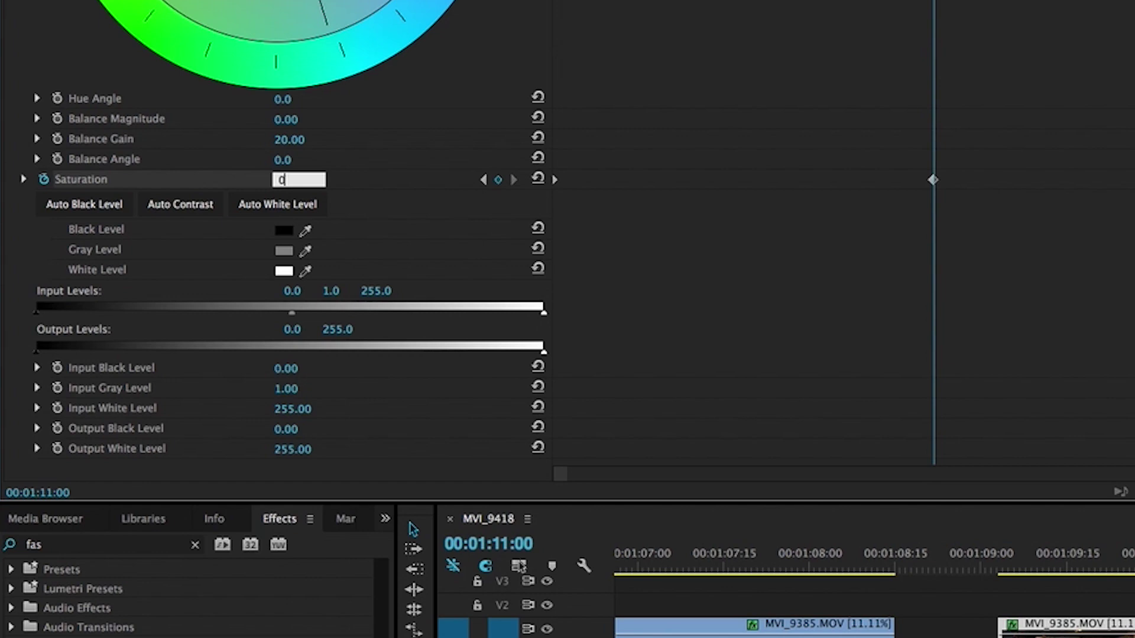
key("Return")
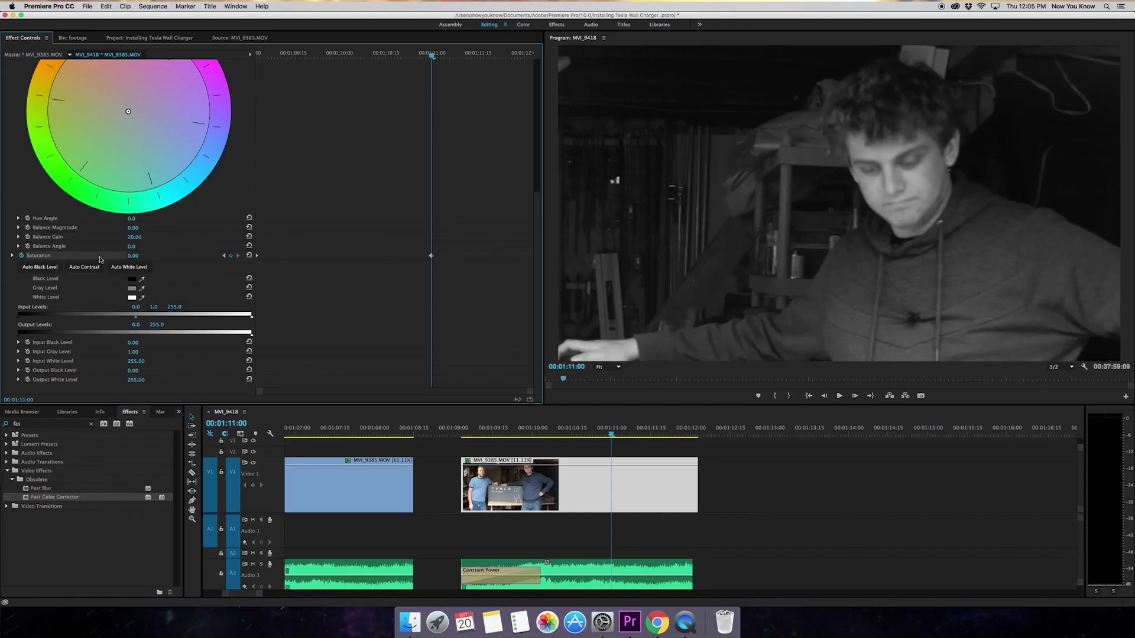
left_click_drag(431, 55, 286, 66)
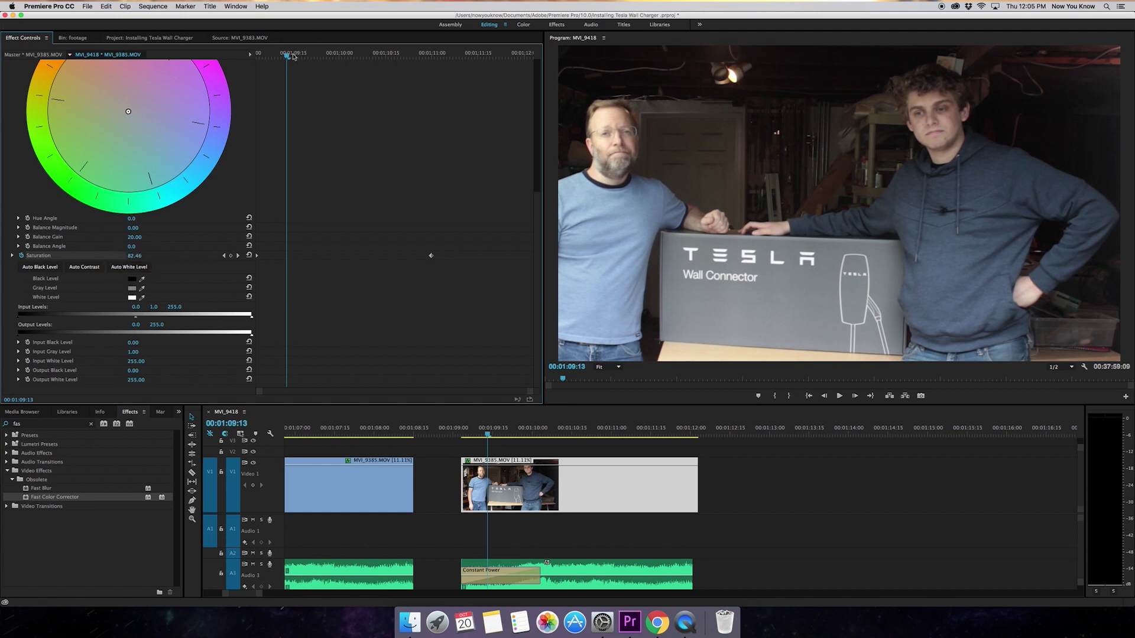
left_click_drag(294, 57, 431, 64)
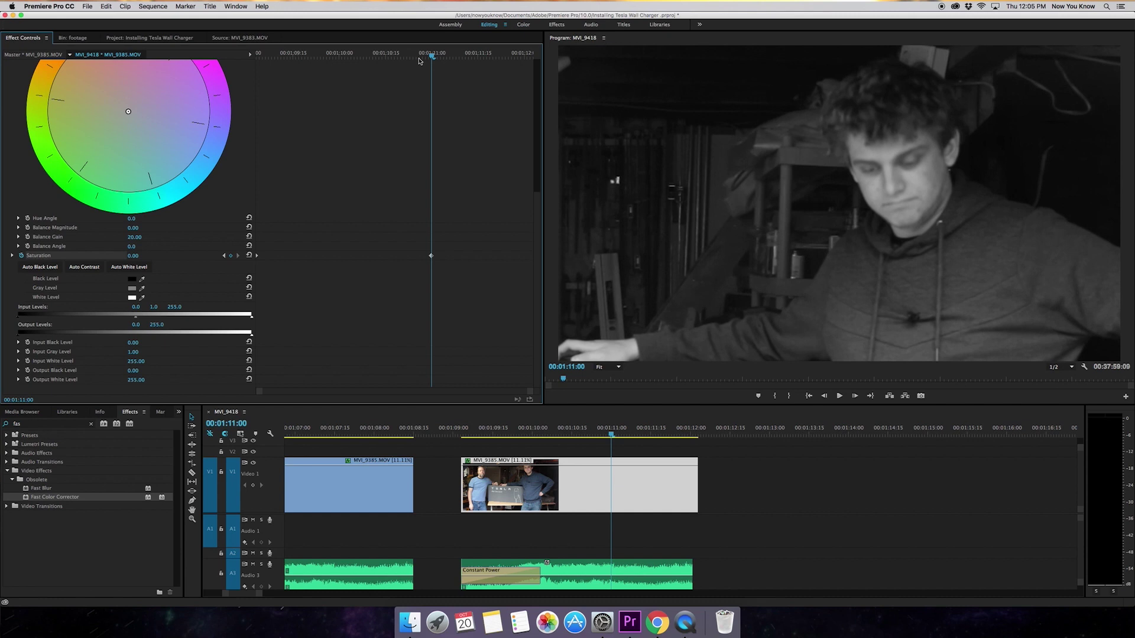